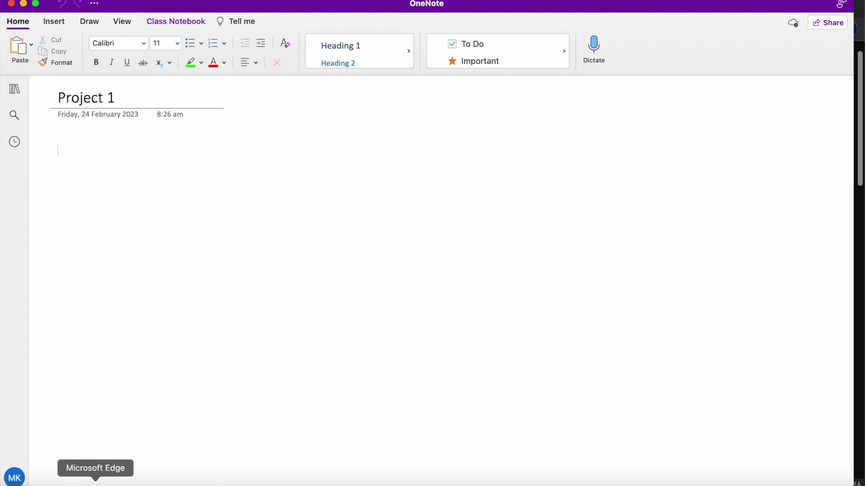
- Switch to Edge and select the '5 Amazing AI Tools' YouTube video's web address
click(96, 482)
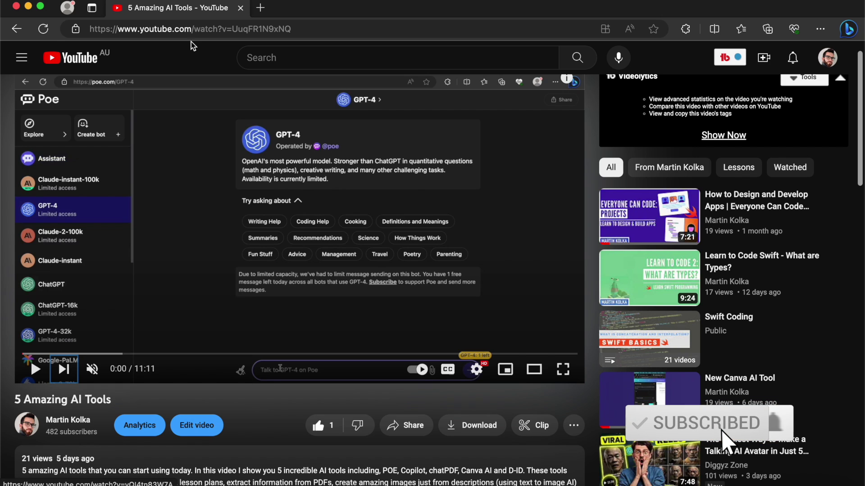
click(192, 28)
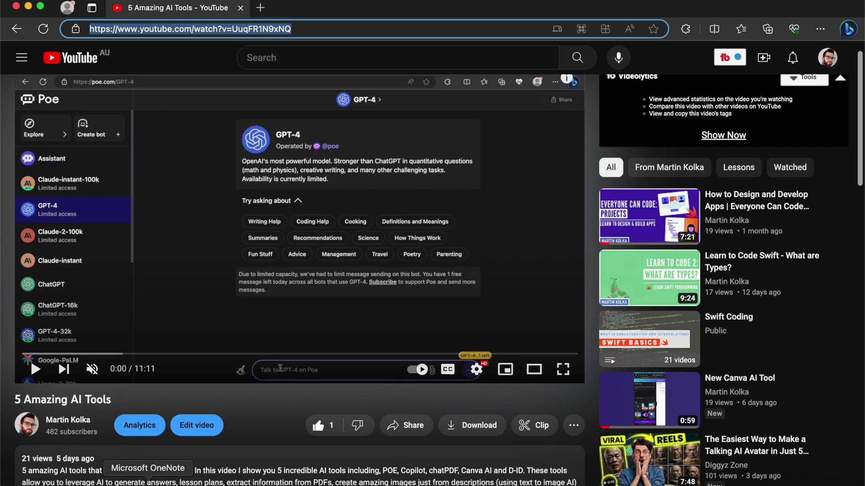
- Paste the YouTube link onto the Project 1 page and enlarge the embedded video
click(148, 483)
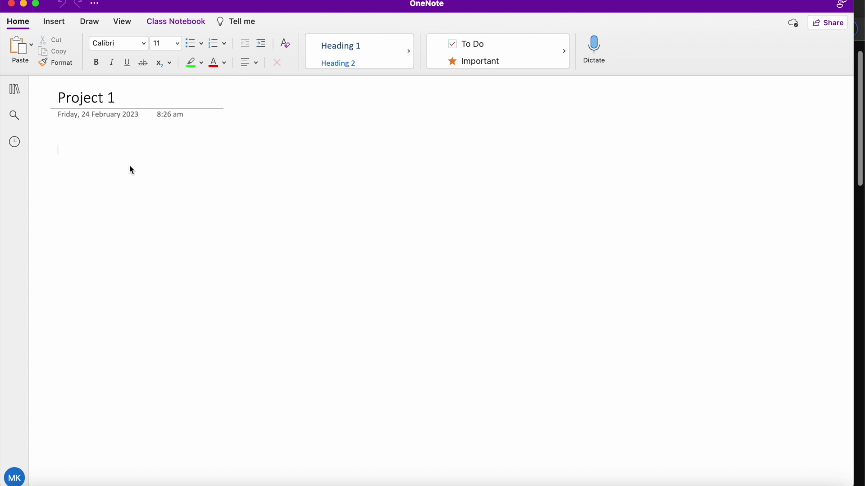
text(5 Amazing AI Tools - YouTube)
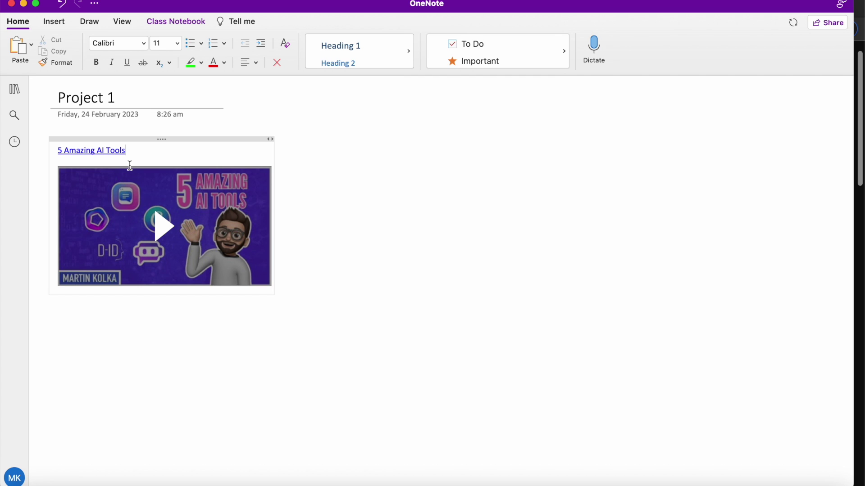
drag(279, 281, 471, 398)
click(270, 284)
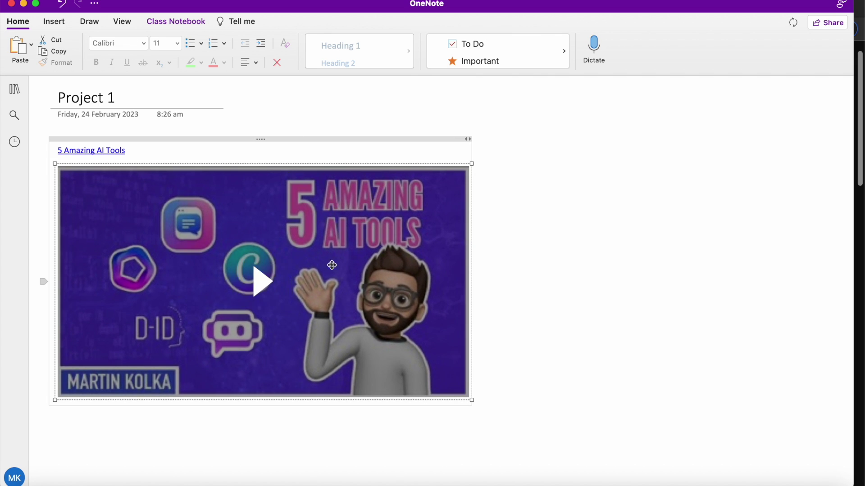
- Play the embedded video, pause it at 0:29, and place the caret below it
click(266, 281)
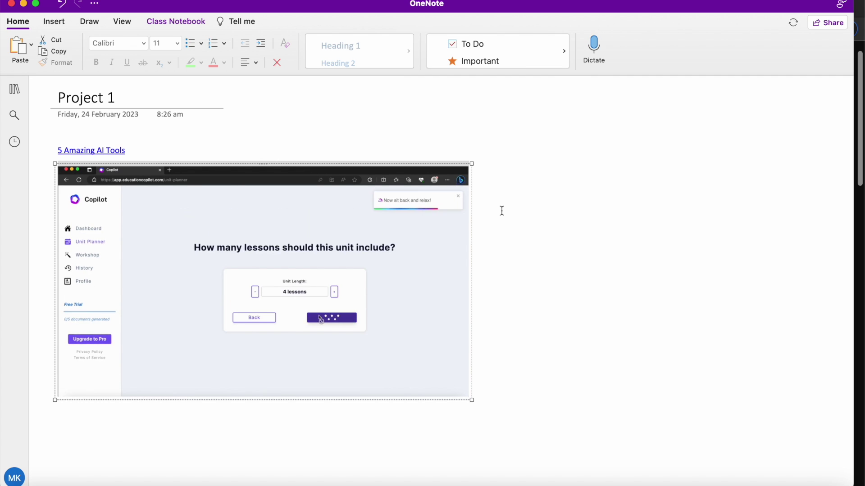
mouse_move(383, 316)
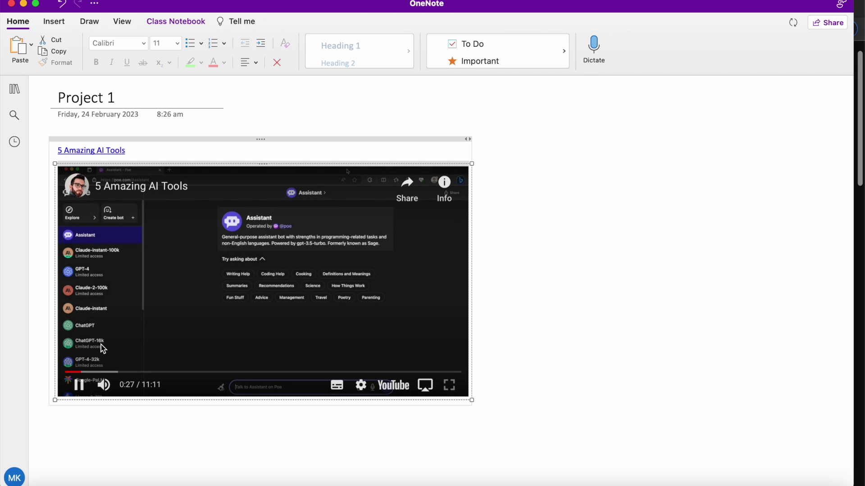
click(79, 386)
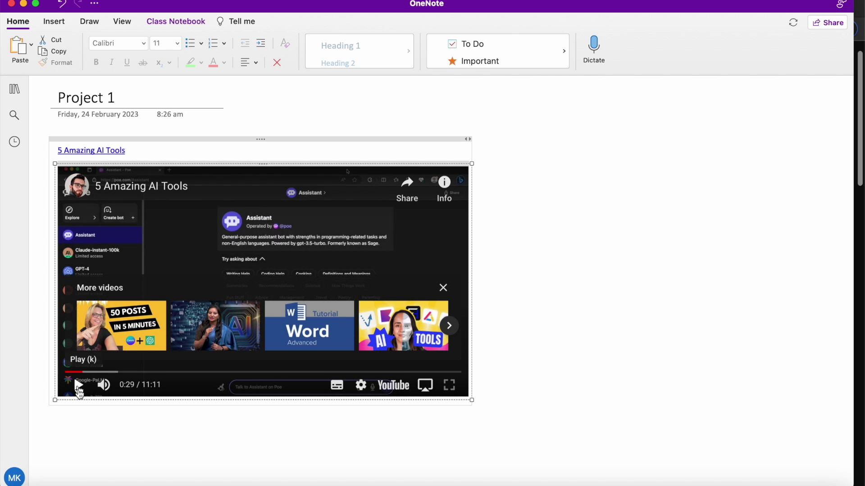
click(66, 433)
scroll(66, 433, down, 1)
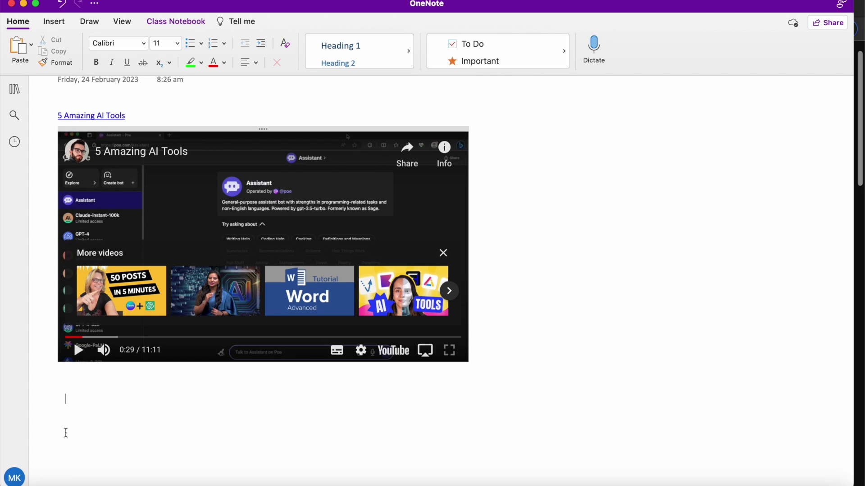
- Drag Intro to ChatGPT.mp4 from the How To folder onto the OneNote page
click(39, 468)
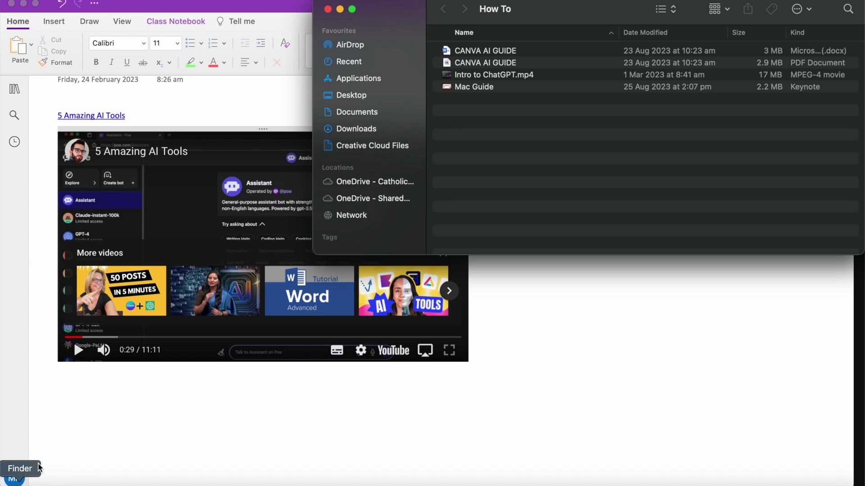
click(482, 77)
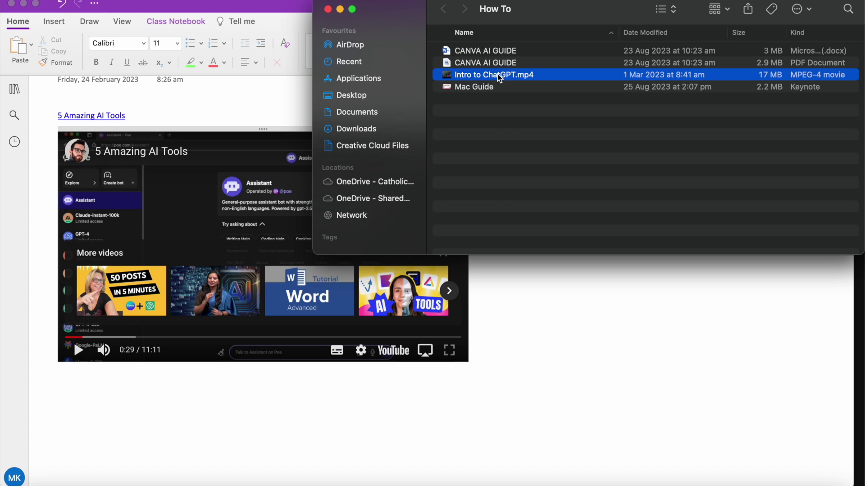
drag(497, 74, 123, 440)
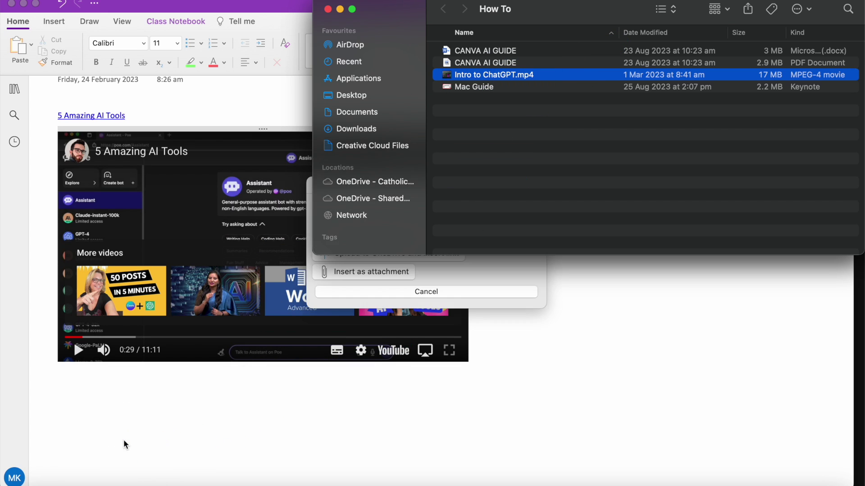
click(293, 5)
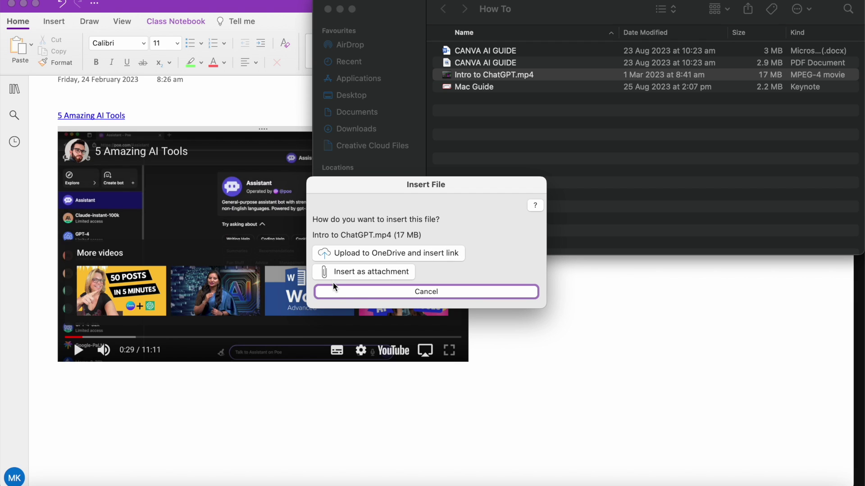
- Insert Intro to ChatGPT.mp4 as an attachment and move its icon further left
click(374, 270)
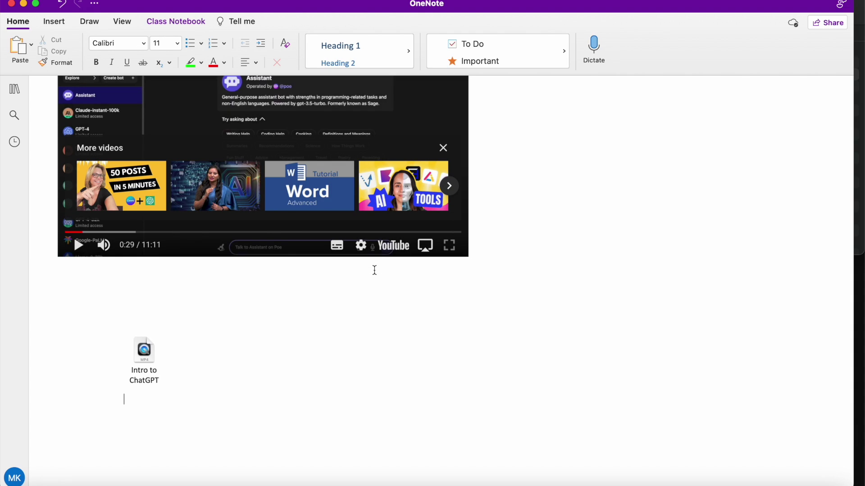
drag(149, 359, 99, 355)
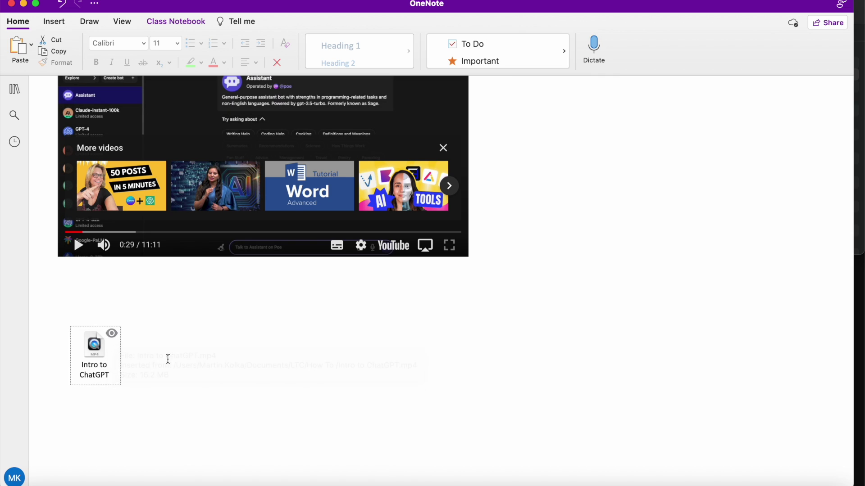
scroll(168, 359, up, 4)
scroll(165, 377, down, 2)
click(131, 400)
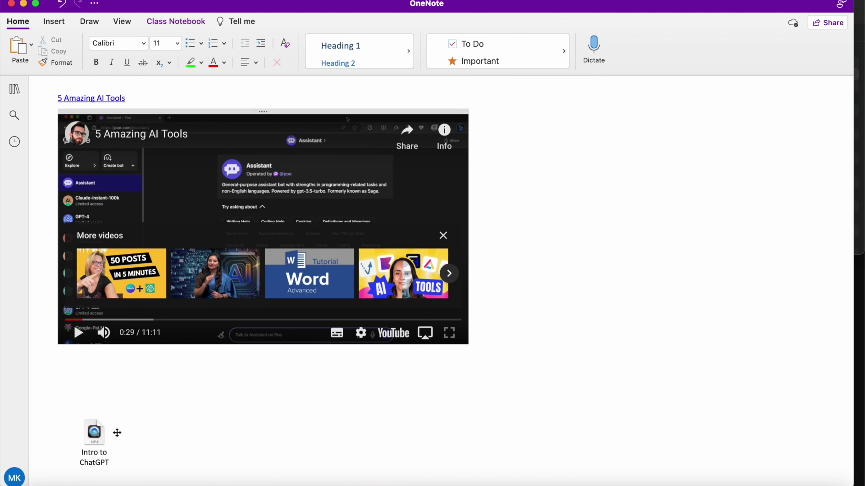
- Open the MP4 attachment in the player to check it, then close the player
click(96, 433)
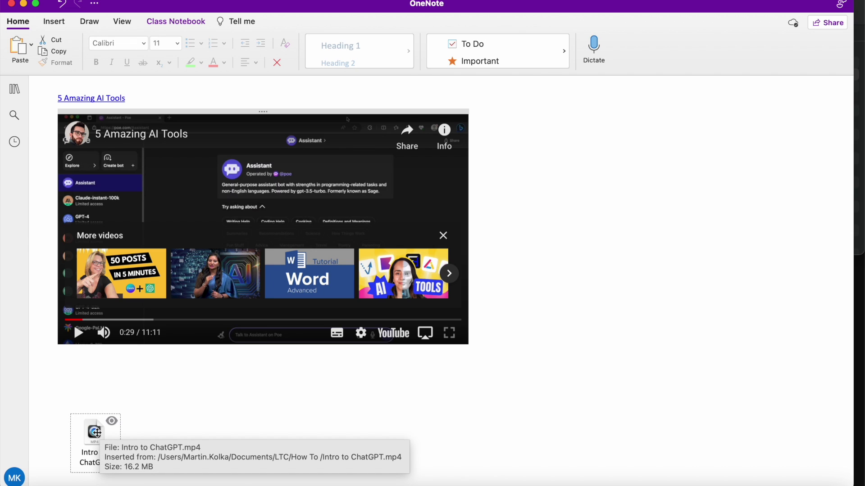
double_click(96, 432)
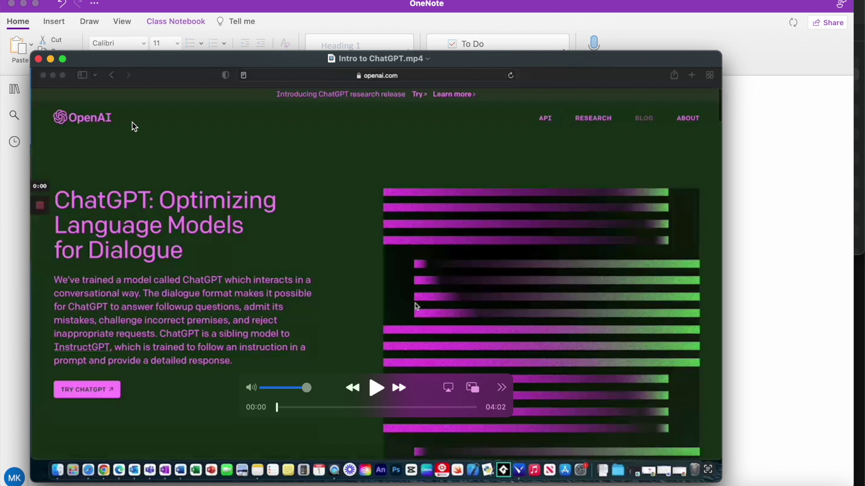
drag(126, 64, 132, 30)
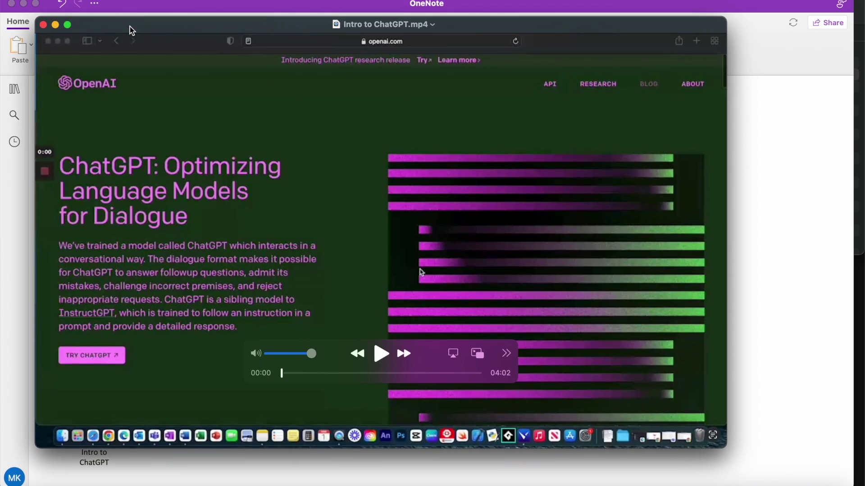
click(43, 24)
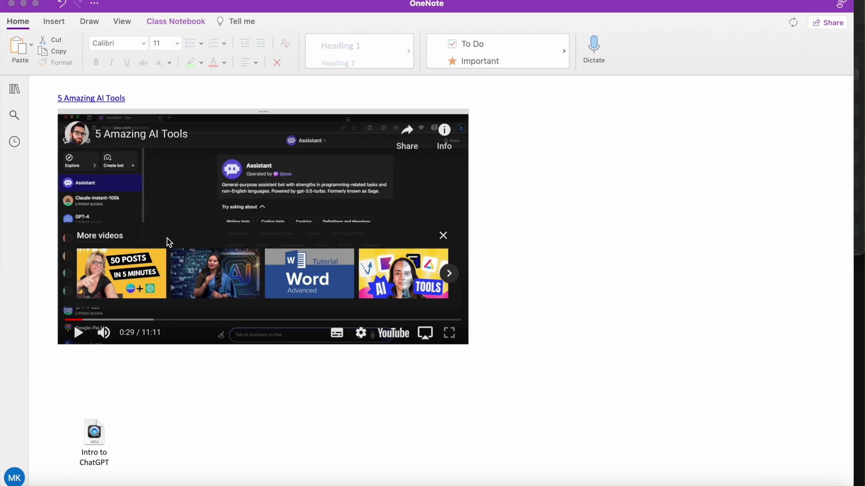
- Delete the Intro to ChatGPT.mp4 attachment icon from the page
click(91, 446)
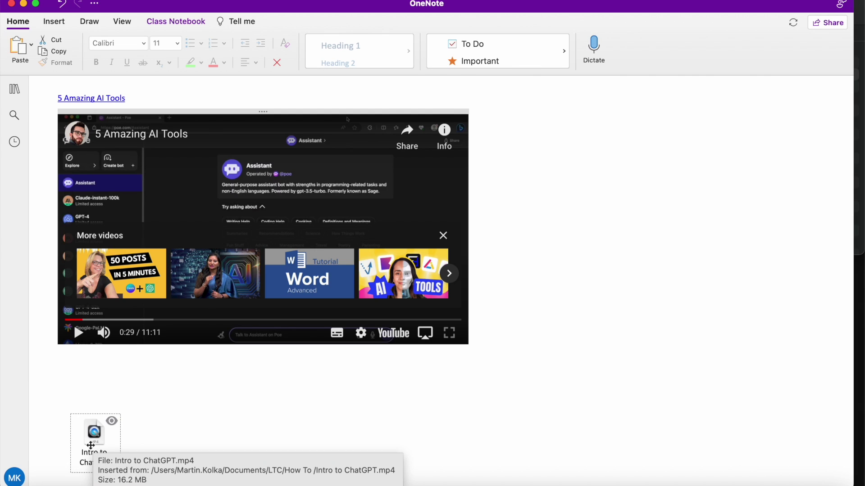
key(BackSpace)
scroll(91, 256, down, 3)
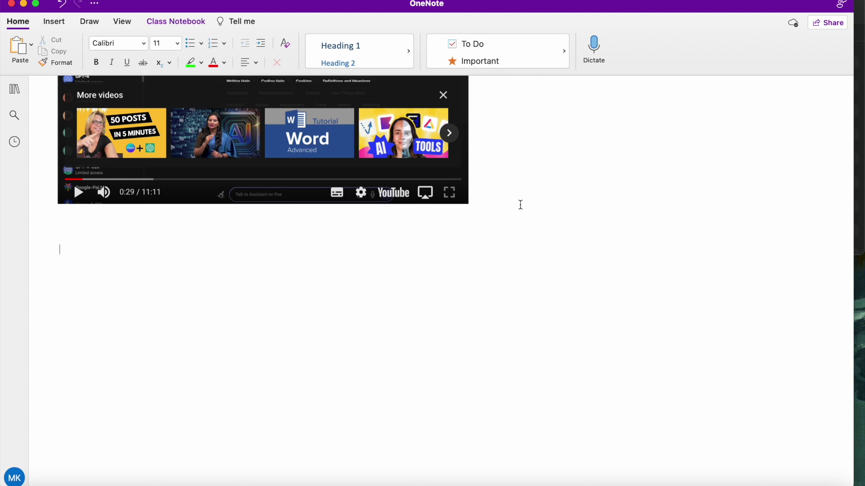
- Drag Intro to ChatGPT.mp4 from Finder onto the page again and move Finder aside
click(862, 6)
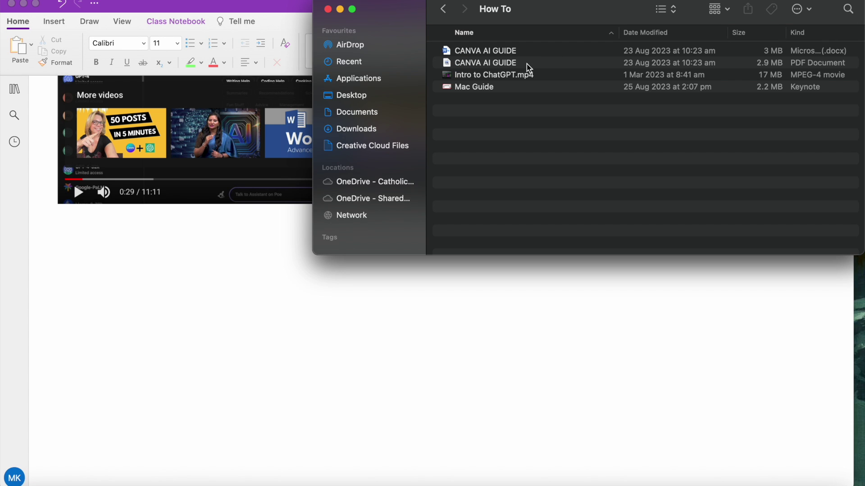
drag(484, 75, 125, 255)
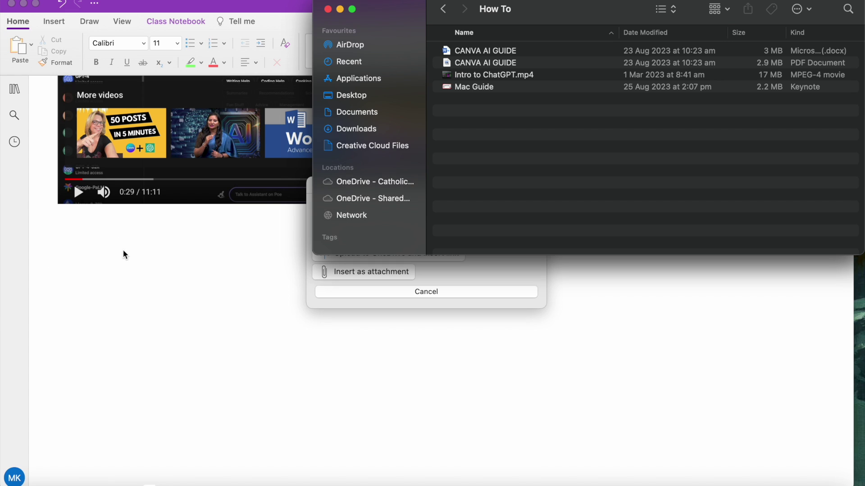
click(341, 9)
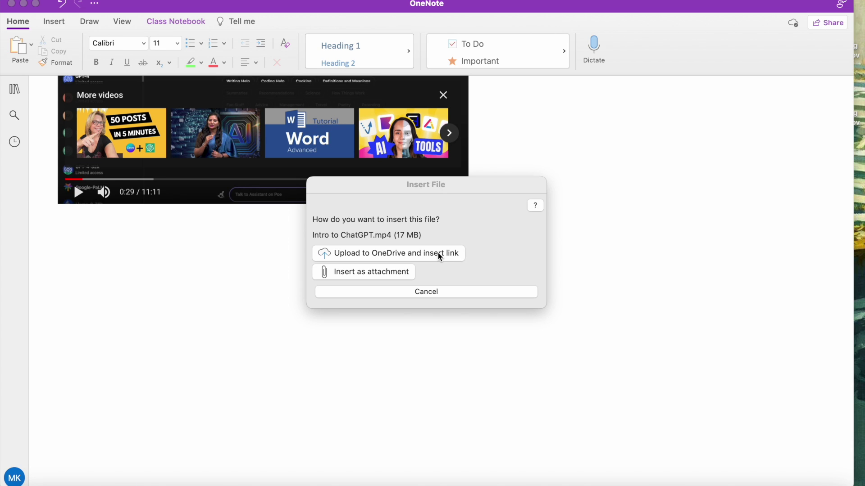
- Upload Intro to ChatGPT.mp4 to OneDrive, insert its link, and reposition the link's container
click(409, 253)
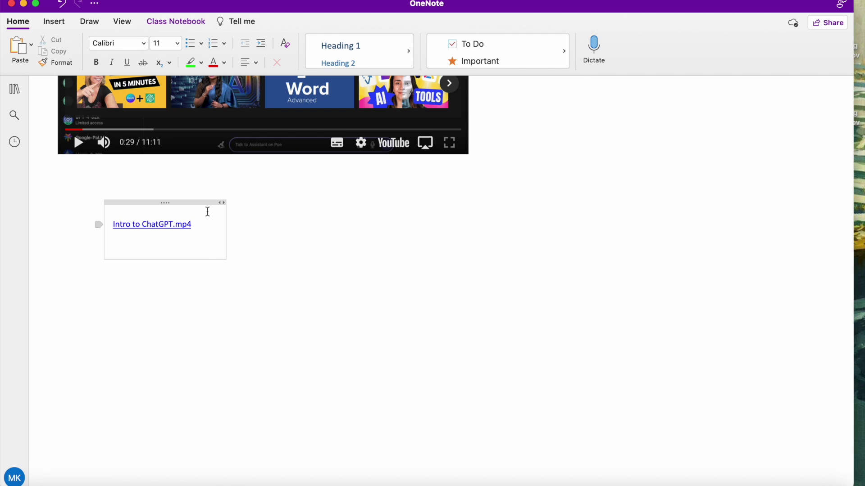
drag(196, 202, 148, 213)
click(212, 284)
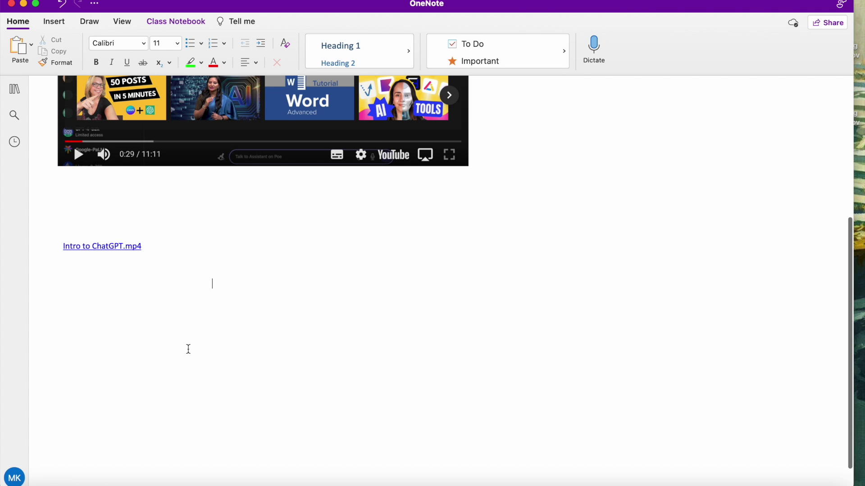